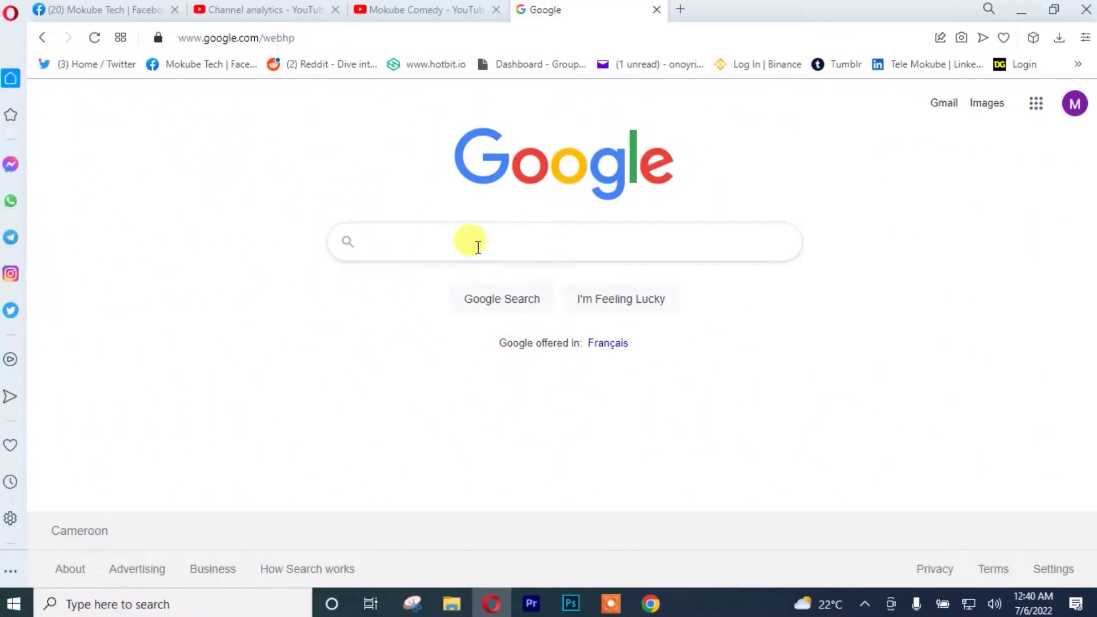
# Step: Search Google for 'telegram' and start the Telegram Desktop Windows x64 download from desktop.telegram.org
pyautogui.click(477, 247)
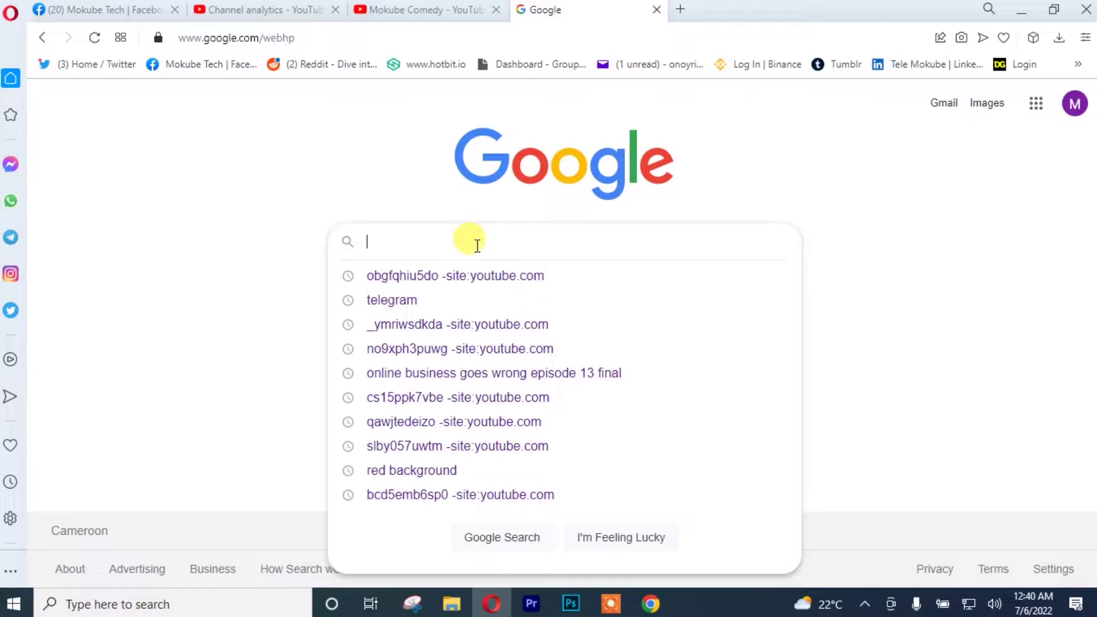
pyautogui.write('tele')
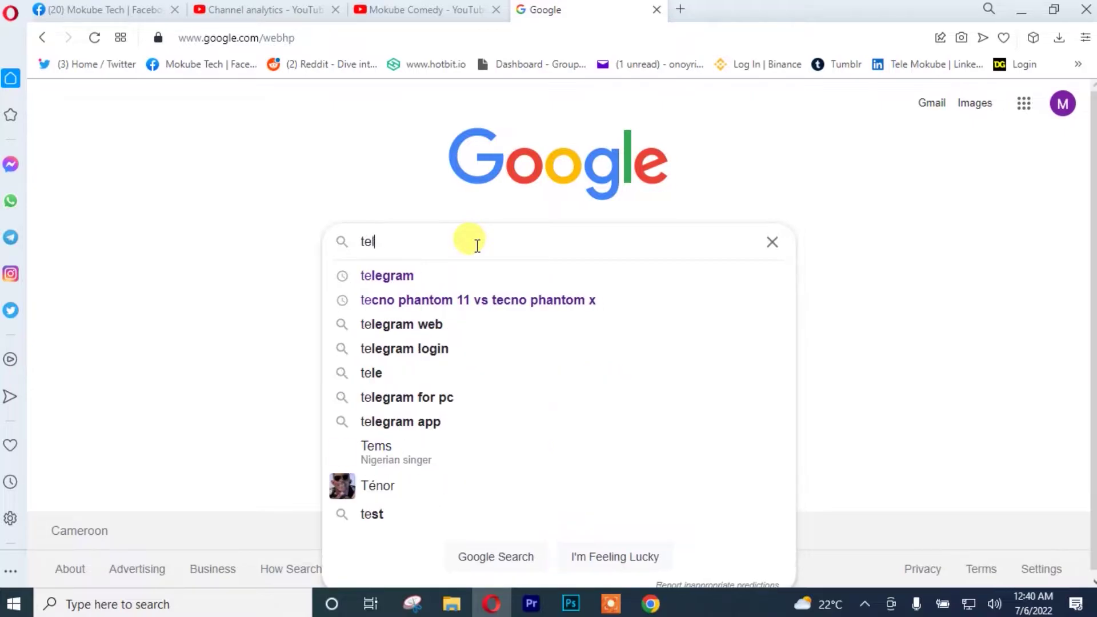
pyautogui.click(427, 278)
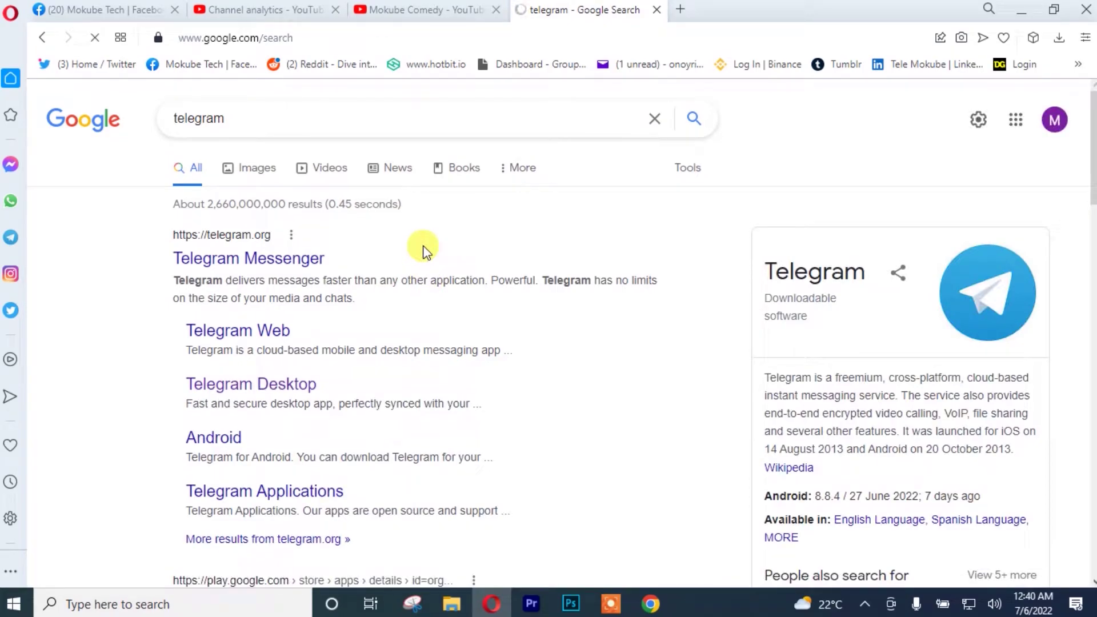
pyautogui.scroll(-1, 422, 252)
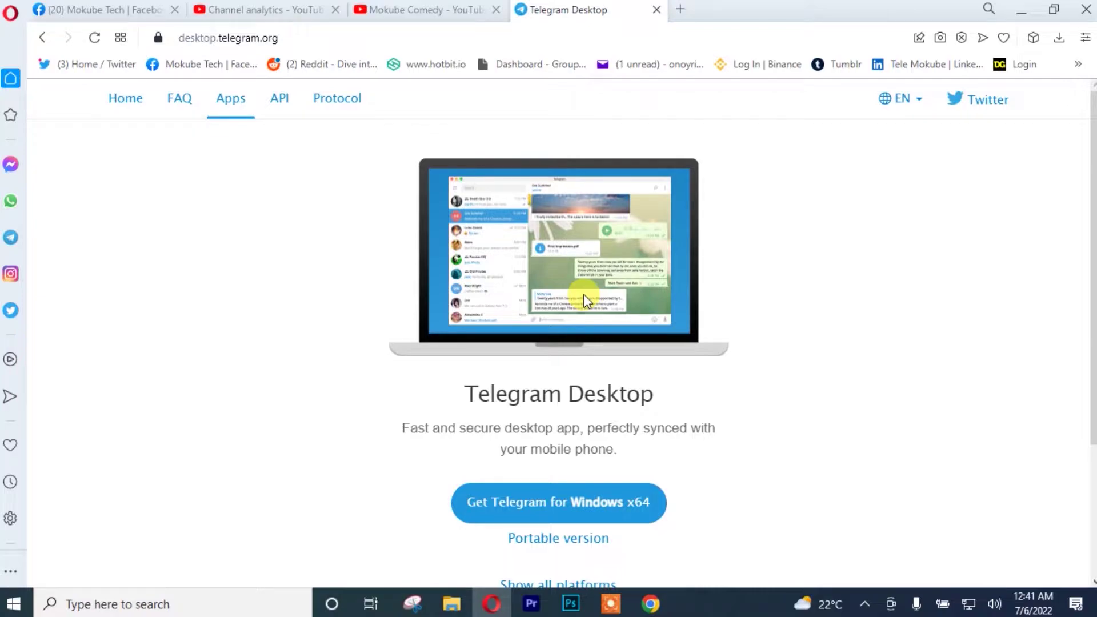
pyautogui.click(514, 513)
# Step: Show the downloaded tsetup-x64.4.0.2.exe in its Downloads folder from Opera's downloads list
pyautogui.click(1059, 38)
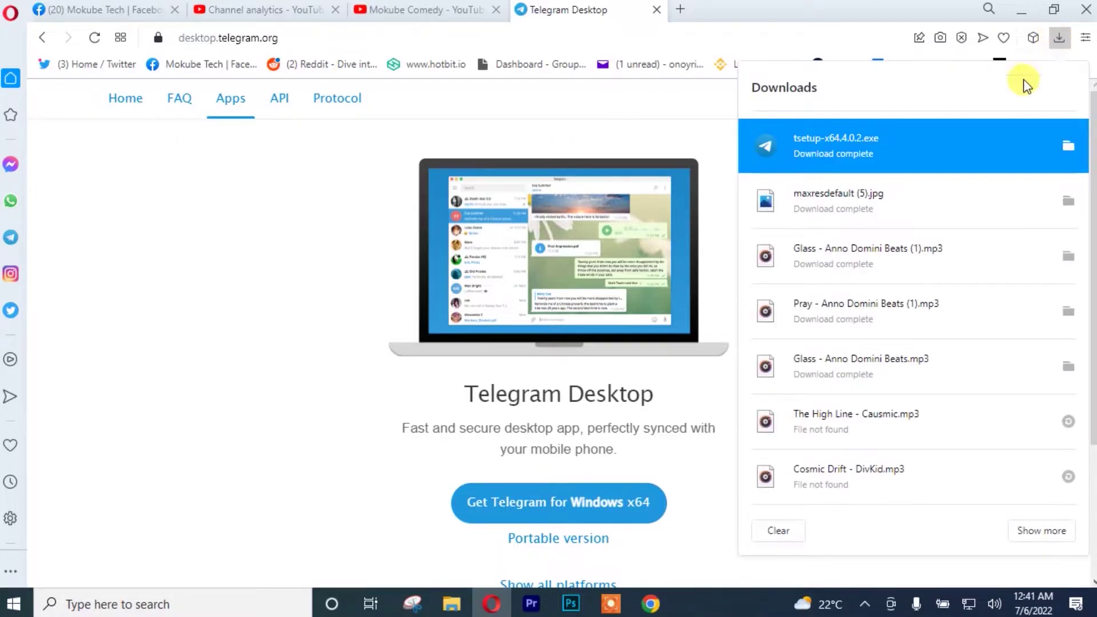
pyautogui.click(1066, 146)
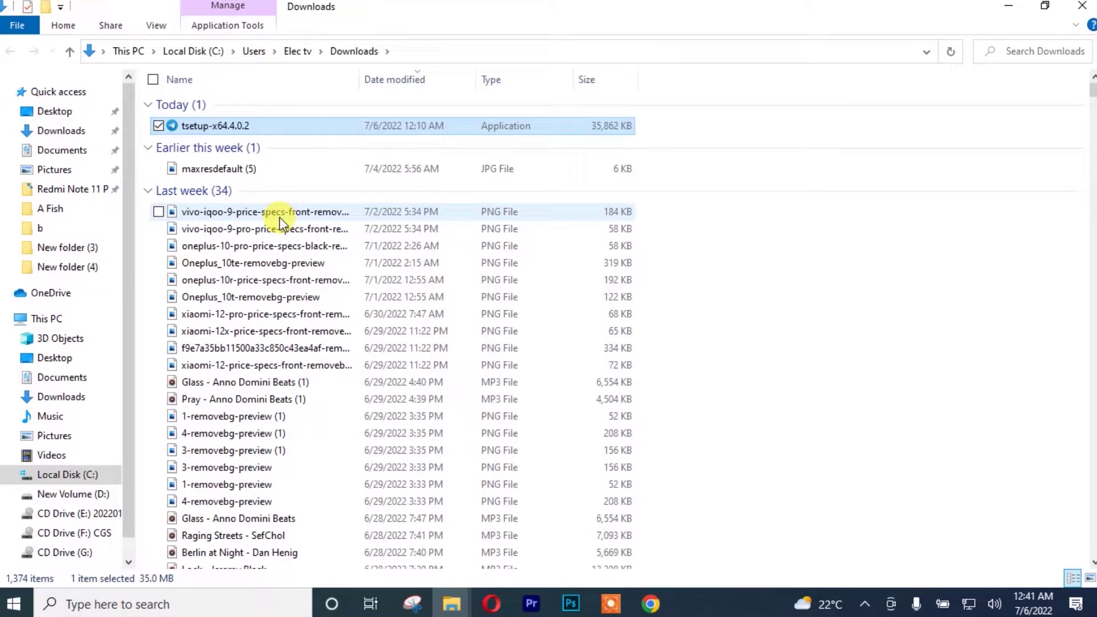
# Step: Run tsetup-x64.4.0.2.exe and confirm English as the setup language
pyautogui.doubleClick(266, 125)
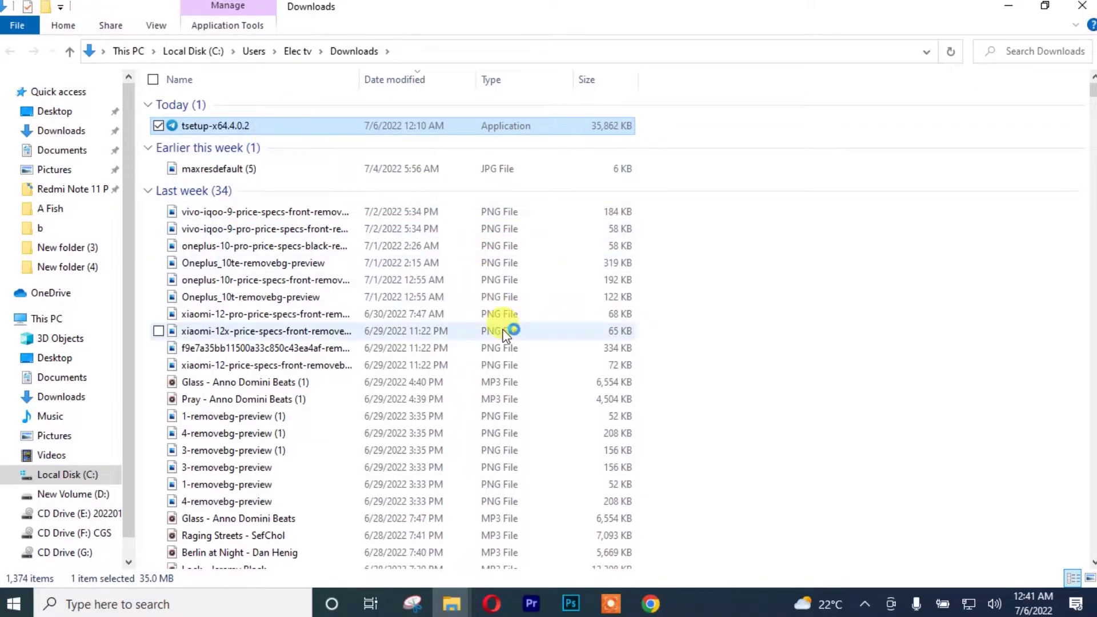
pyautogui.click(601, 317)
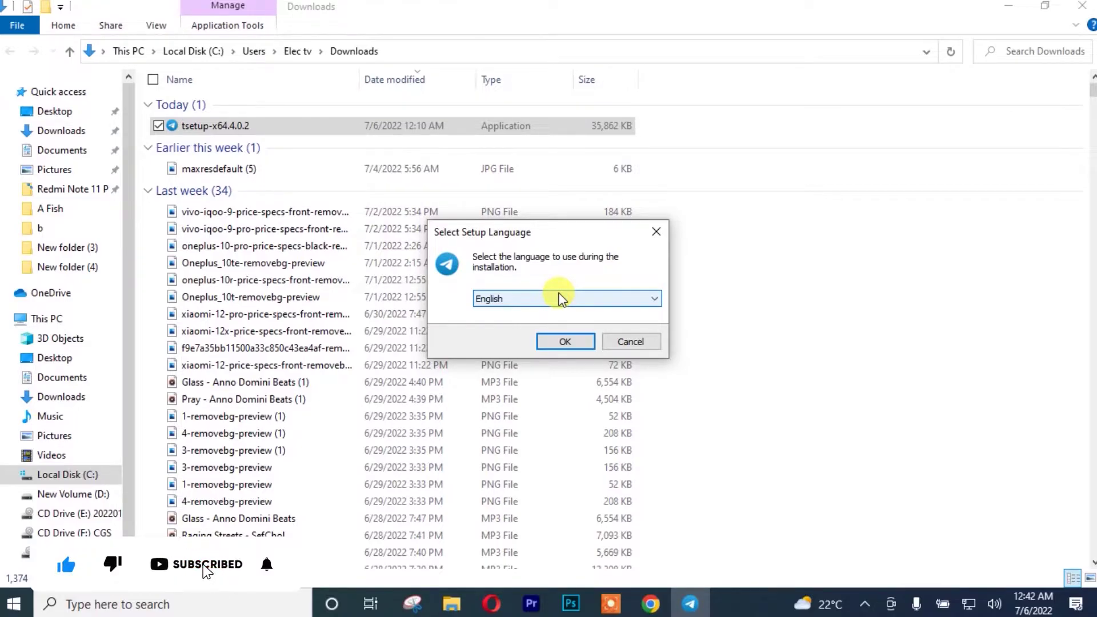
pyautogui.click(512, 301)
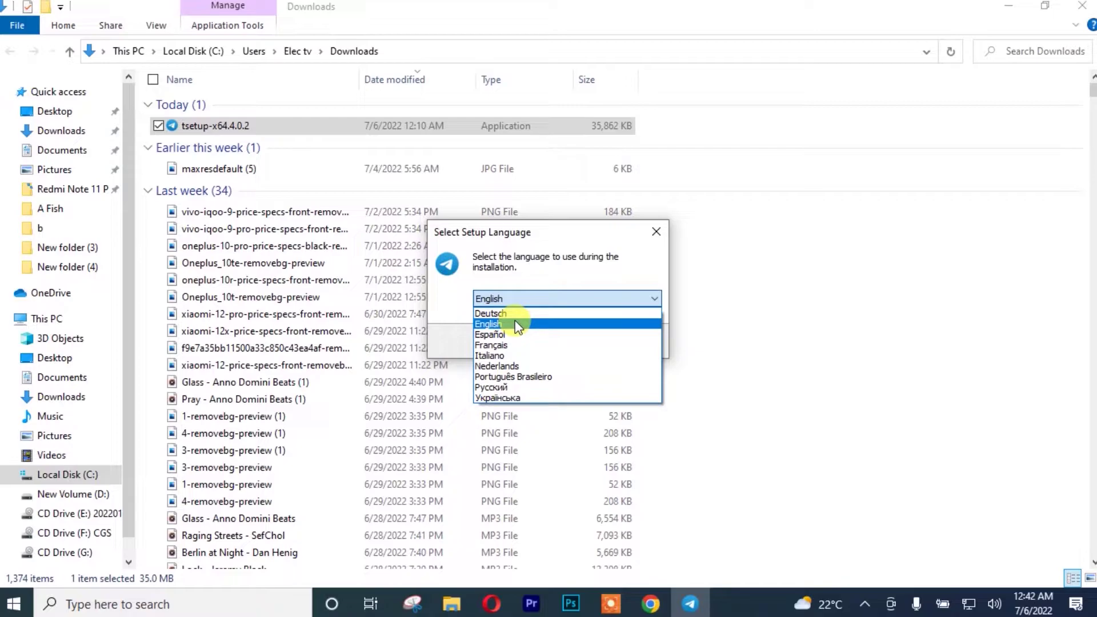
pyautogui.click(516, 321)
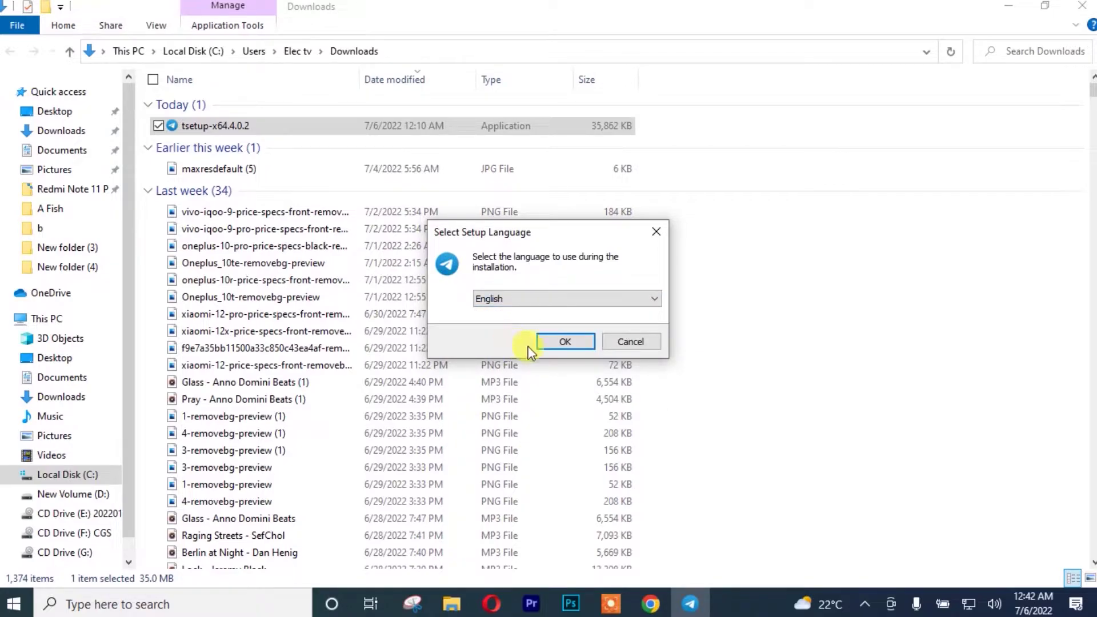
pyautogui.click(565, 342)
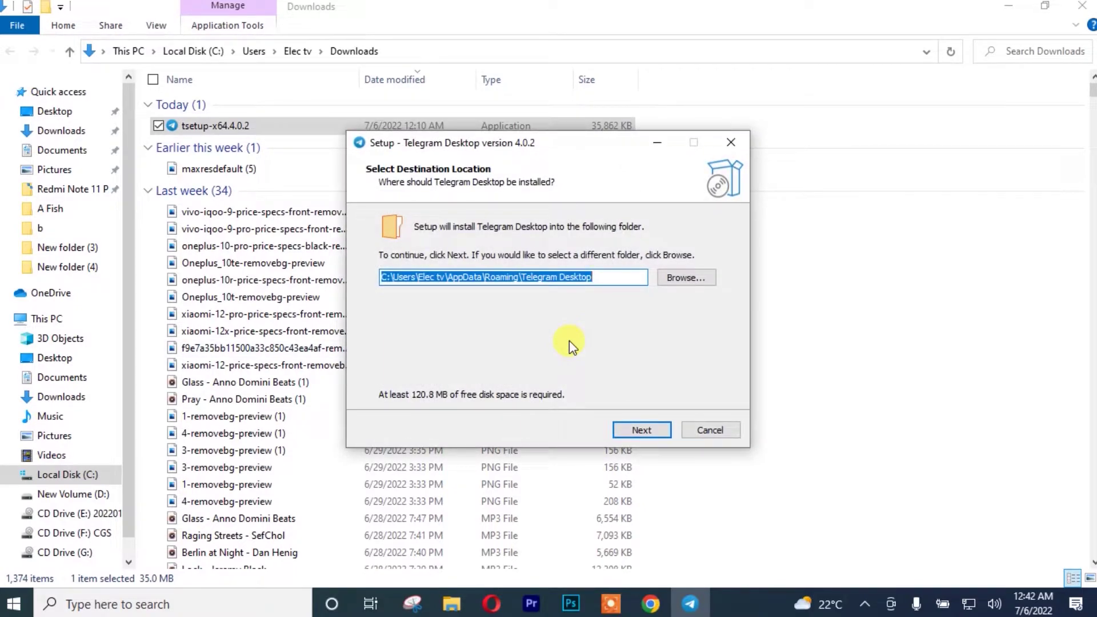
# Step: Install with the default folder and a desktop shortcut, then finish and launch Telegram
pyautogui.click(633, 434)
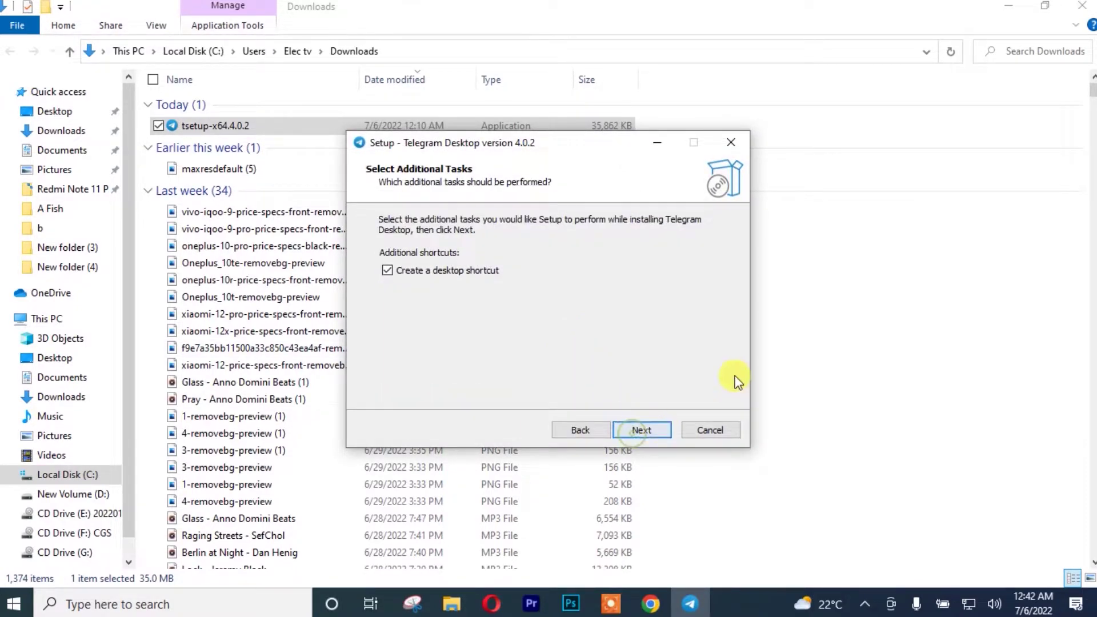
pyautogui.click(643, 430)
pyautogui.click(643, 430)
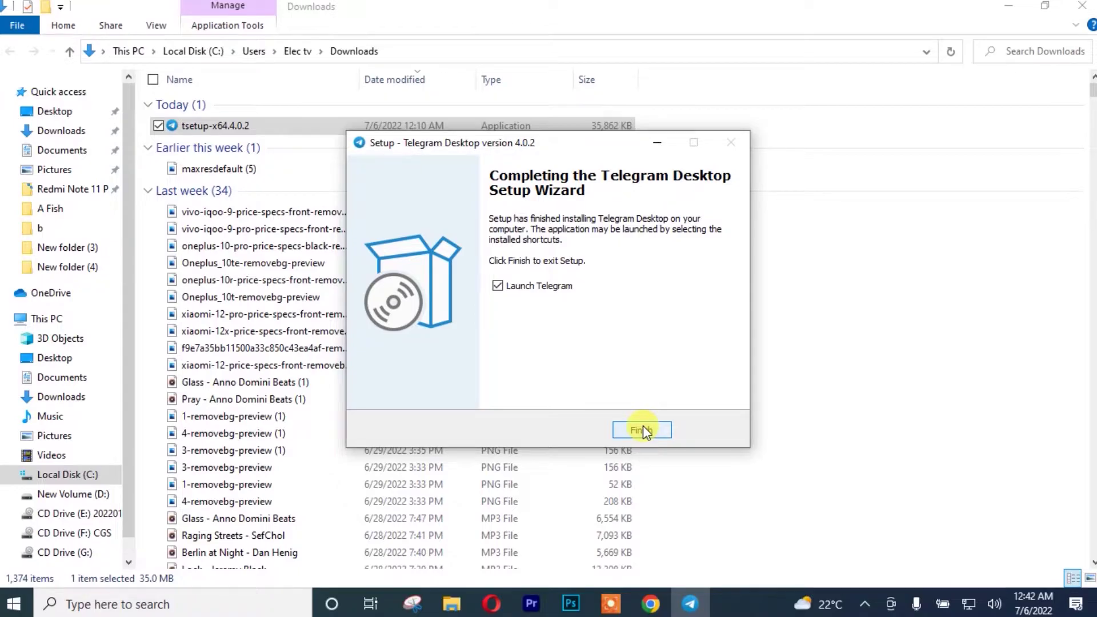
pyautogui.click(643, 429)
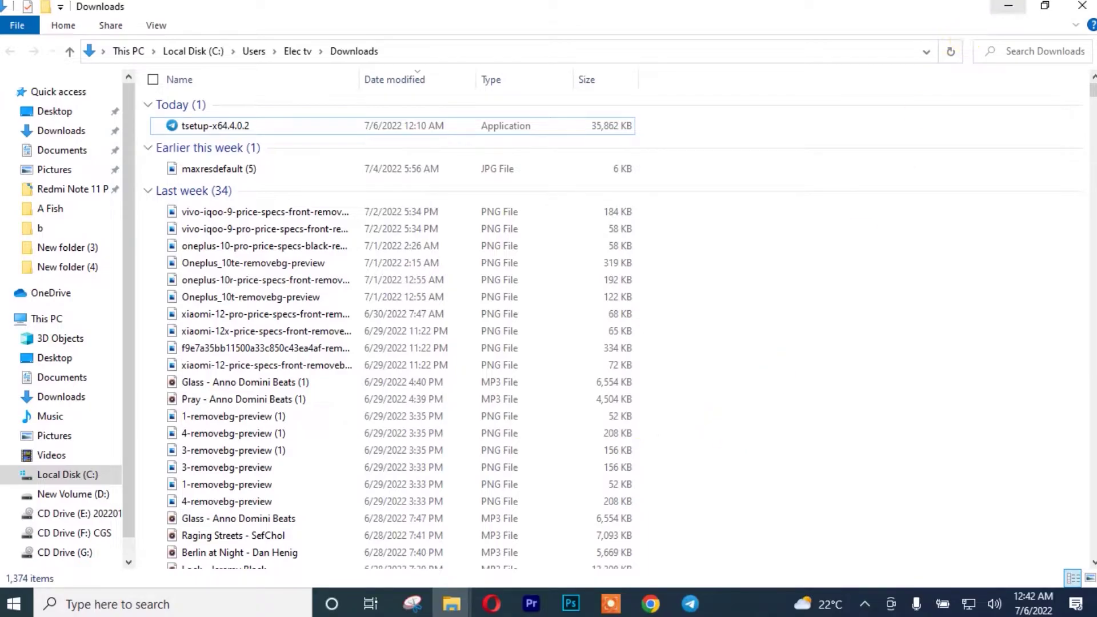
pyautogui.click(1008, 5)
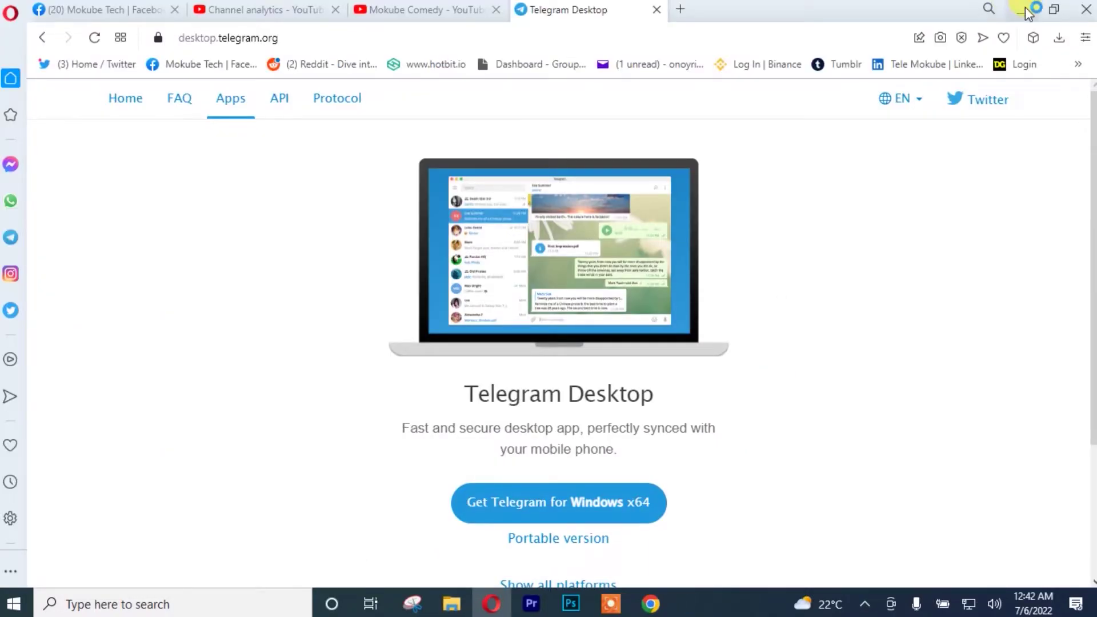
# Step: Bring the Telegram window forward and choose START MESSAGING to reach the QR-code login
pyautogui.click(1021, 10)
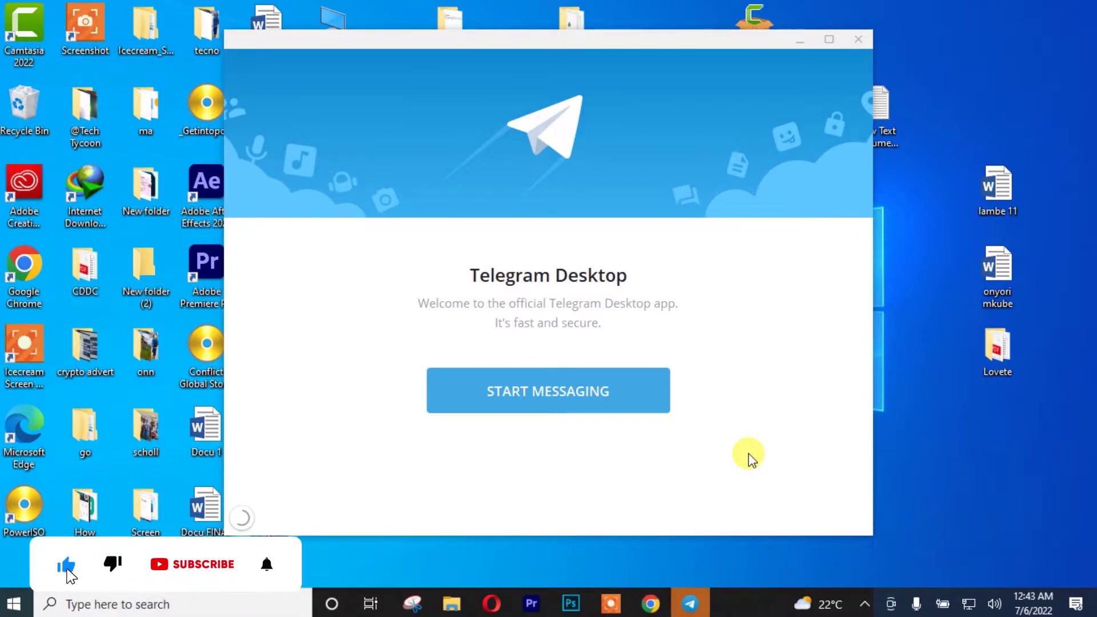
pyautogui.click(533, 396)
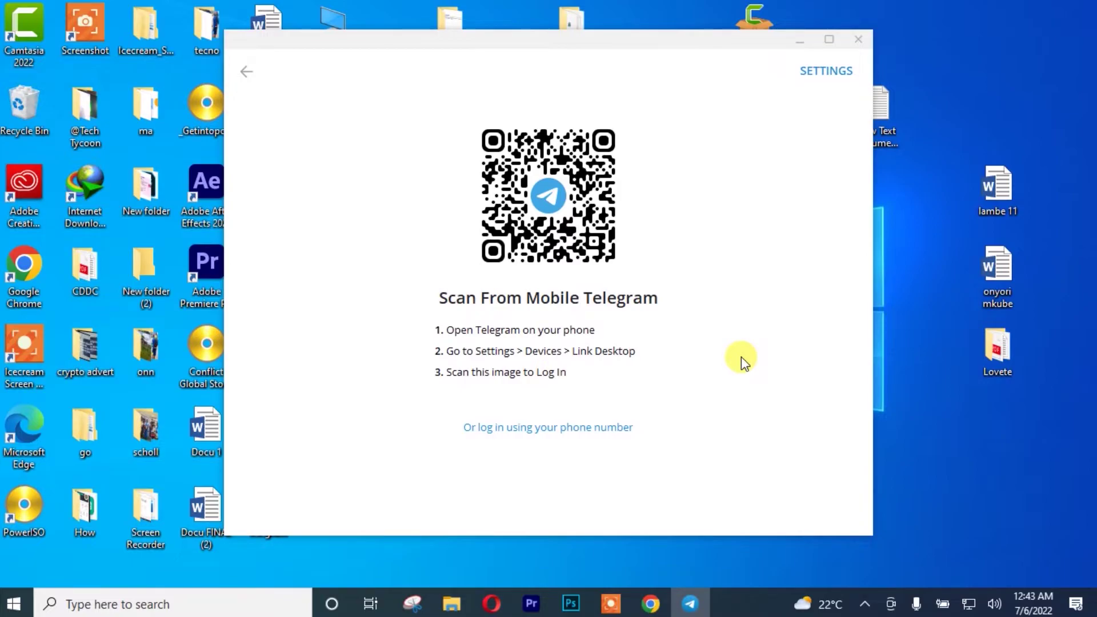
# Step: Log in by phone number with Cameroon (+237) as the country, entering and submitting the number
pyautogui.click(550, 427)
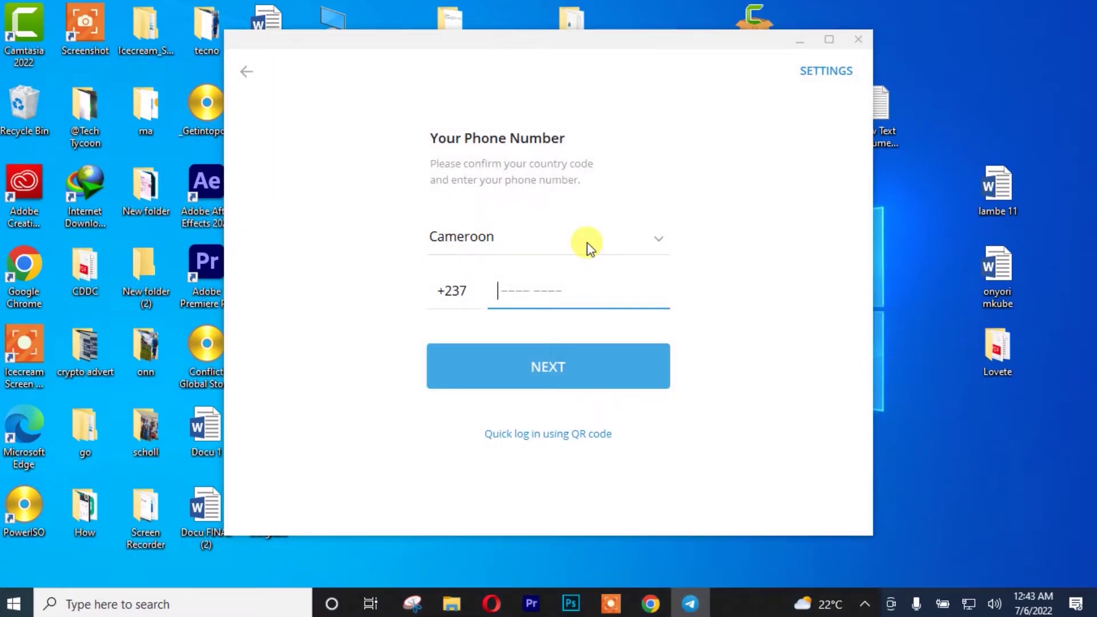
pyautogui.click(588, 243)
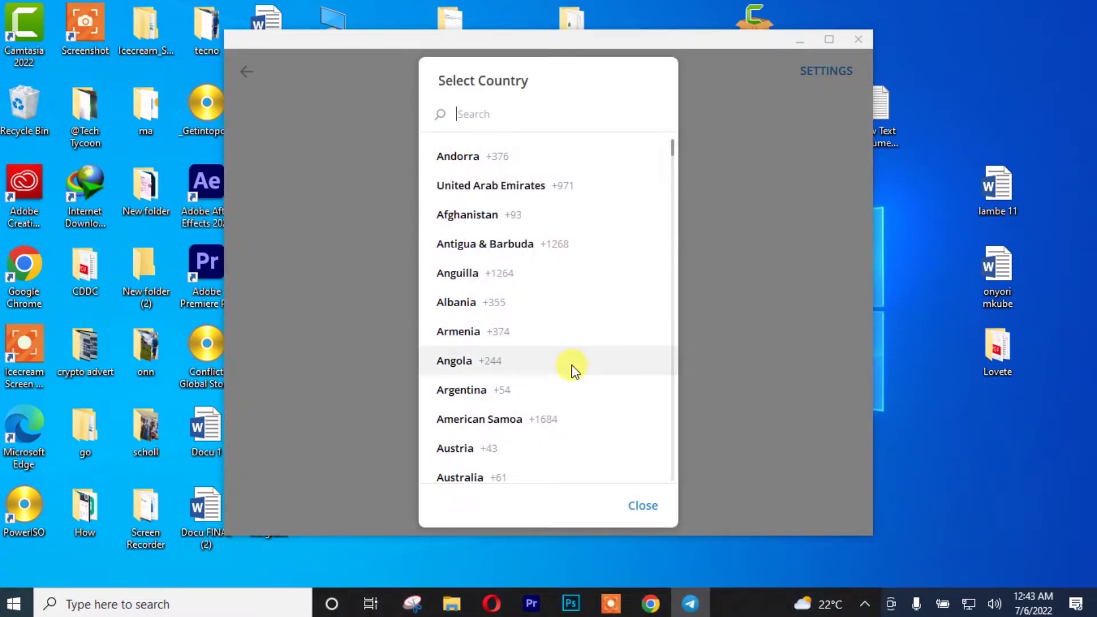
pyautogui.scroll(-10, 572, 364)
pyautogui.scroll(-8, 542, 410)
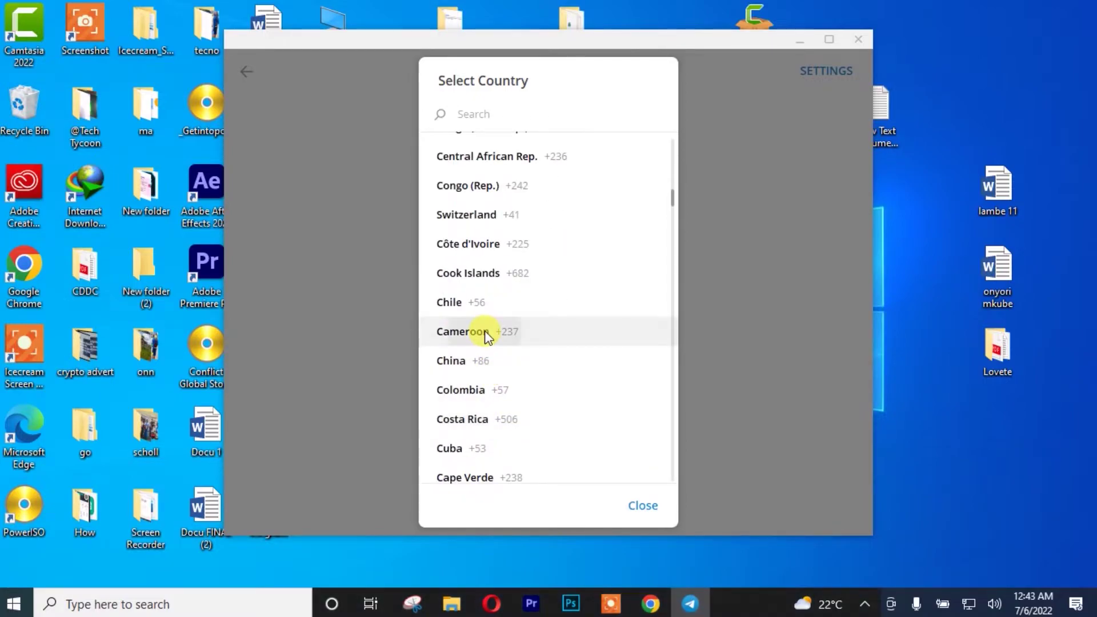
pyautogui.click(487, 336)
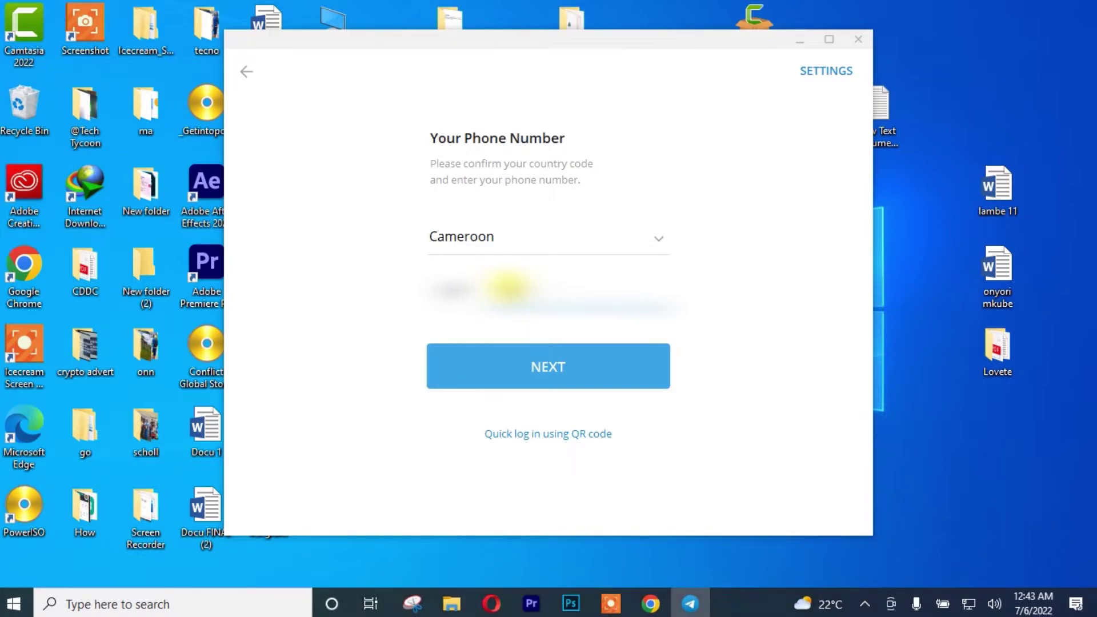
pyautogui.write('12')
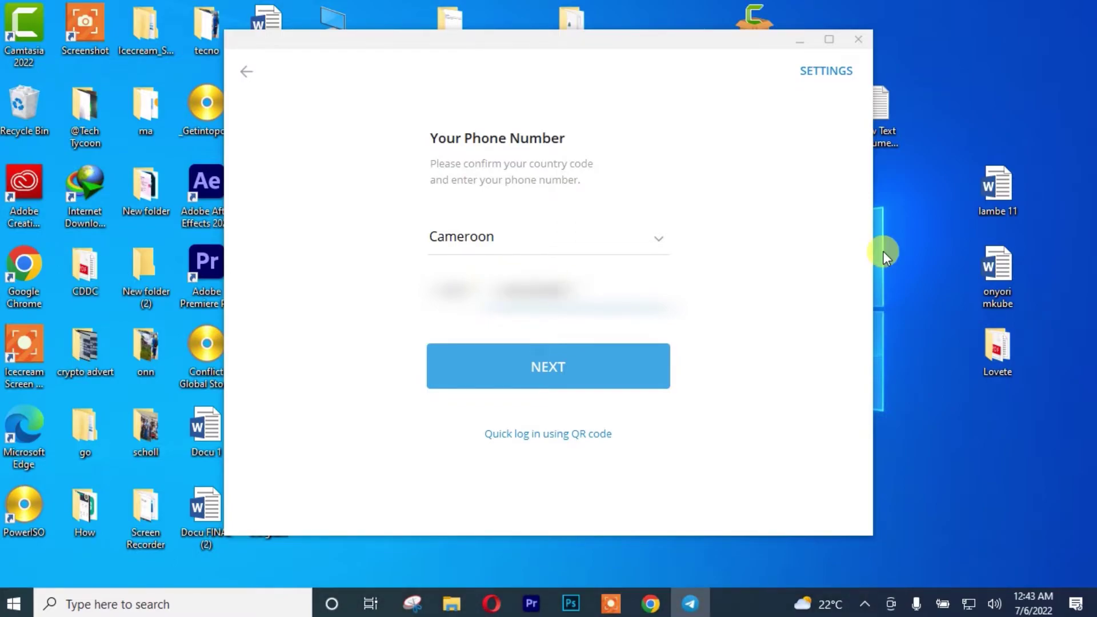
pyautogui.click(549, 365)
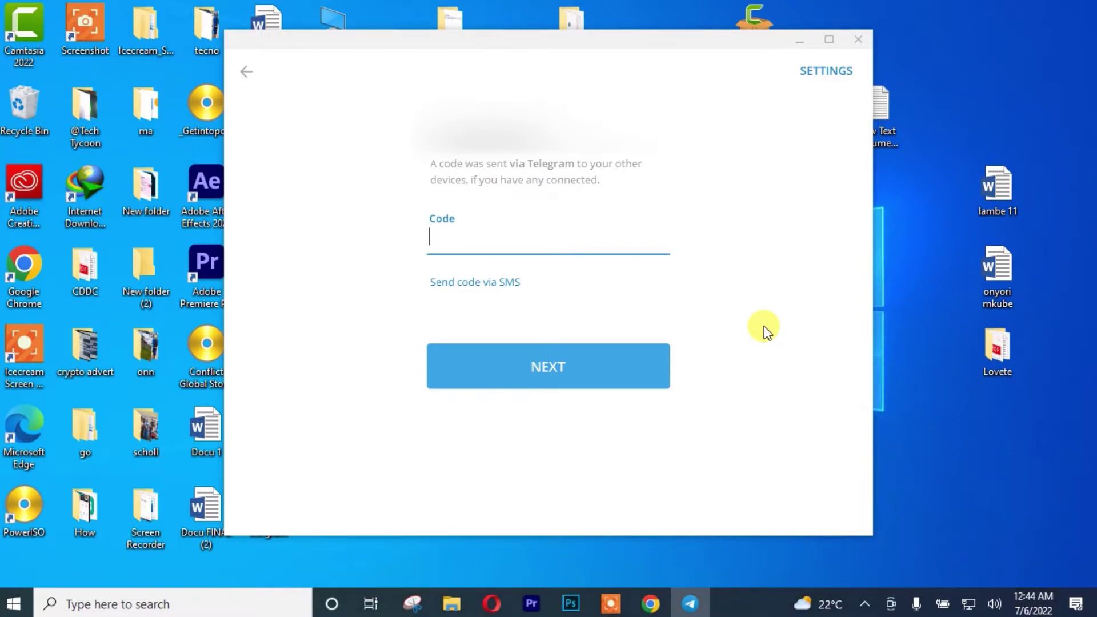
# Step: Enter the login code received on the other Telegram device into the Code field
pyautogui.press('super')
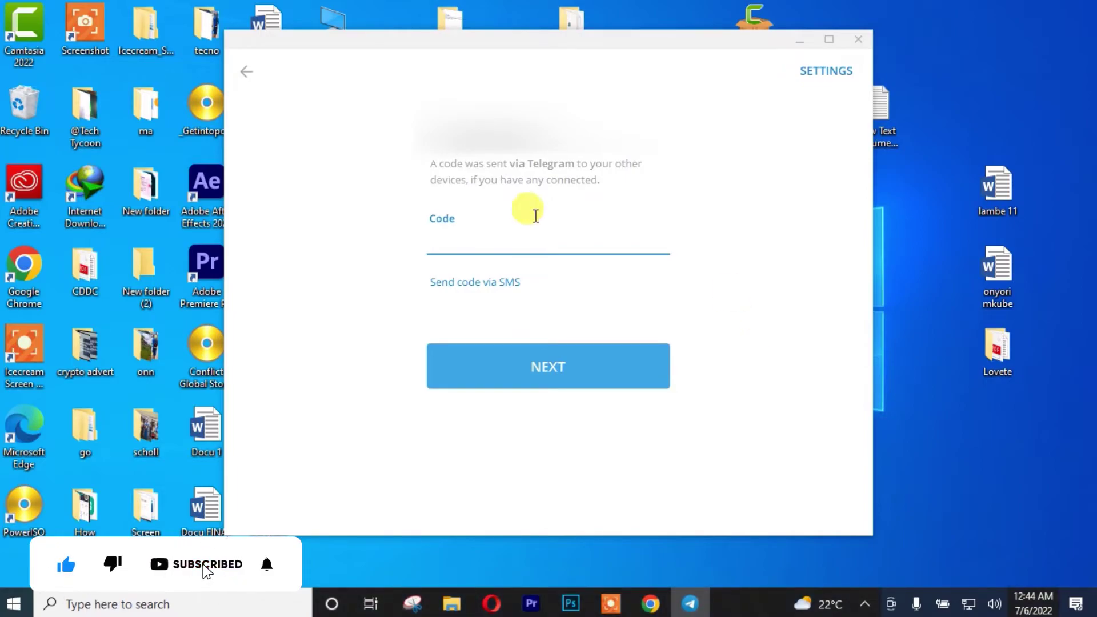
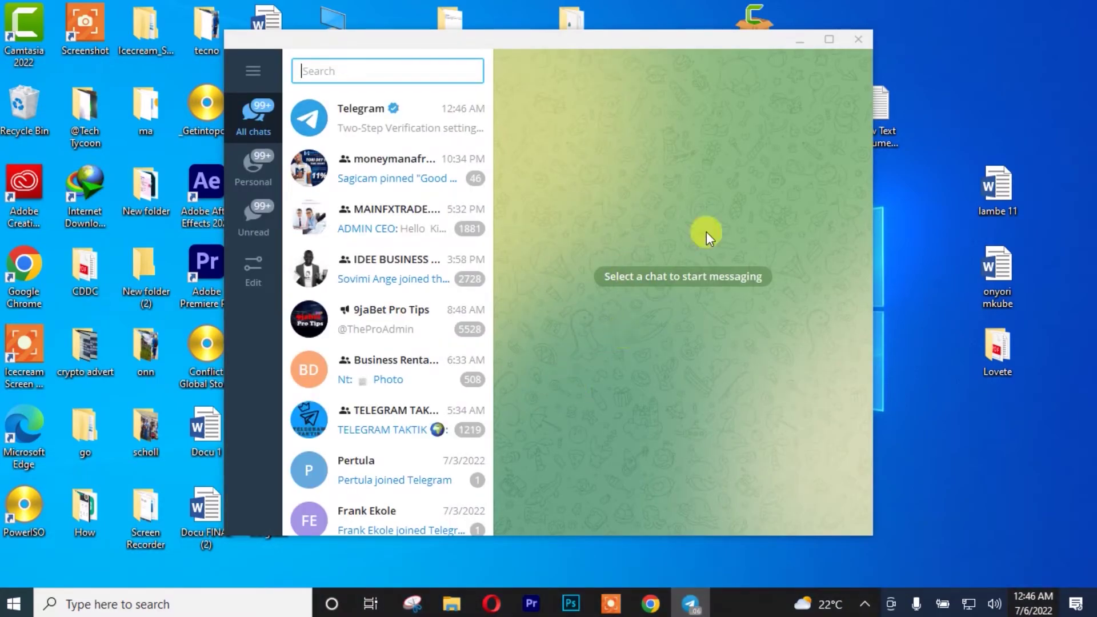
# Step: Maximize the Telegram window so the chat list fills the screen
pyautogui.click(828, 41)
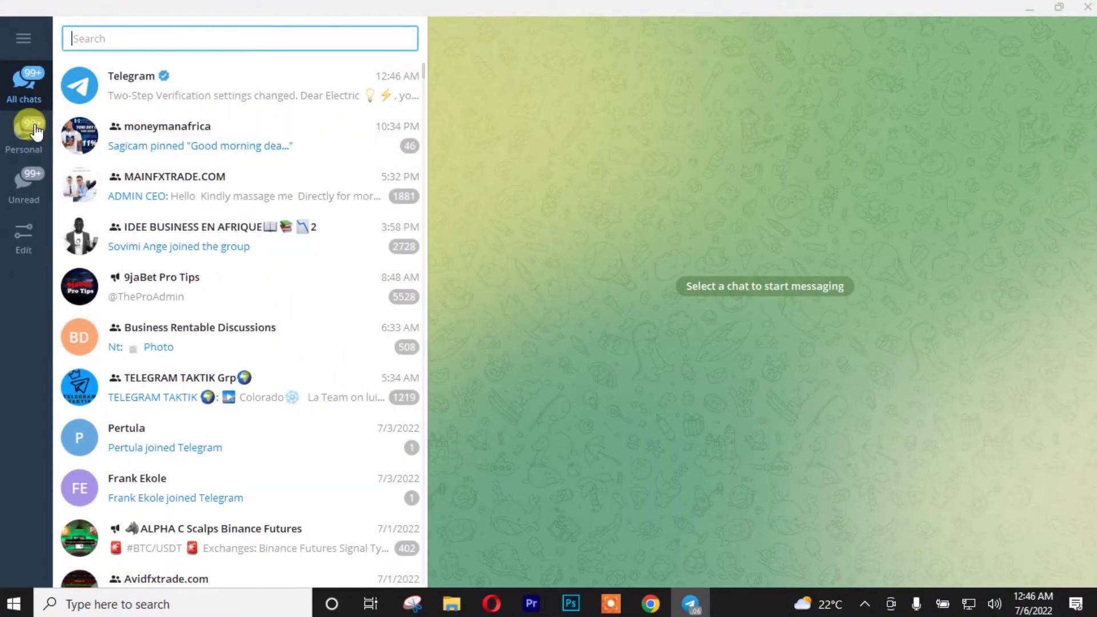